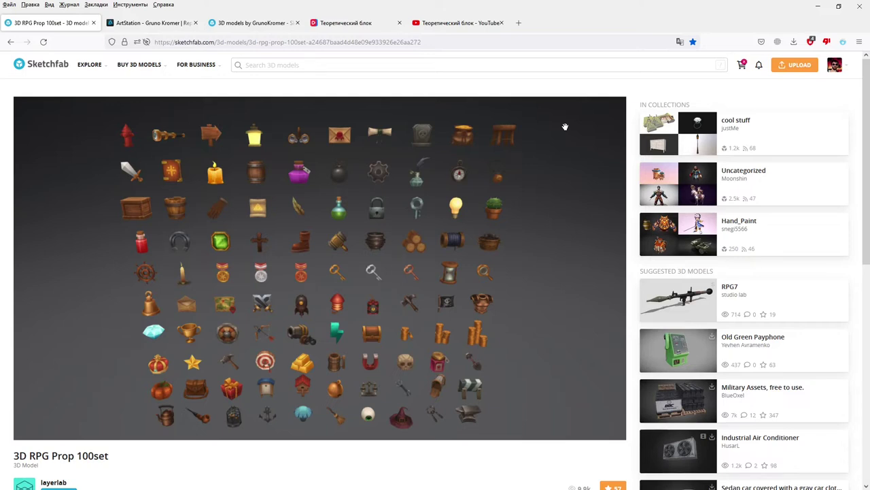
Step: Cycle past the ArtStation portfolio and Sketchfab models tabs to the VK Video 'Теоретический блок' playlist
left_click_drag(124, 454, 51, 454)
left_click(134, 455)
key("ctrl+Tab")
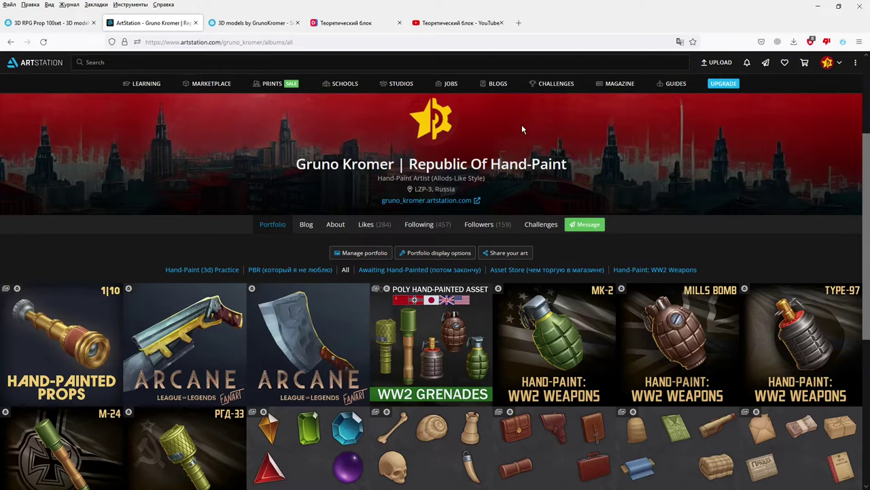
key("ctrl+Tab")
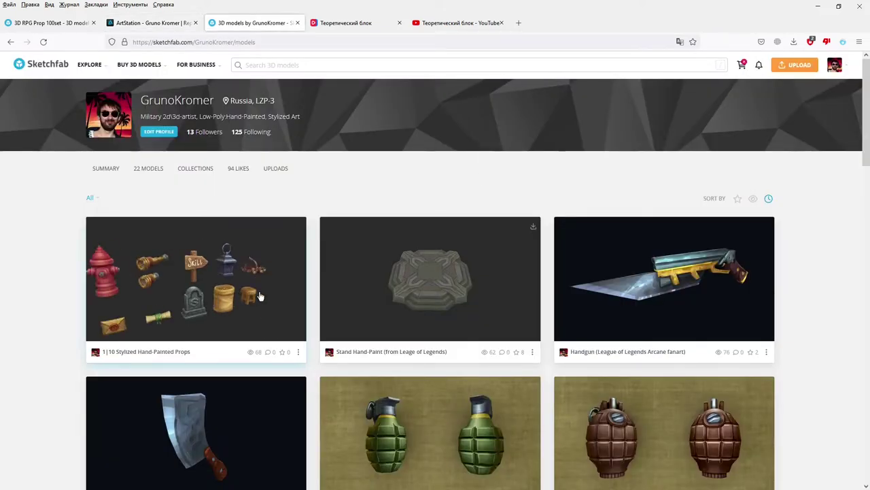
key("ctrl+Tab")
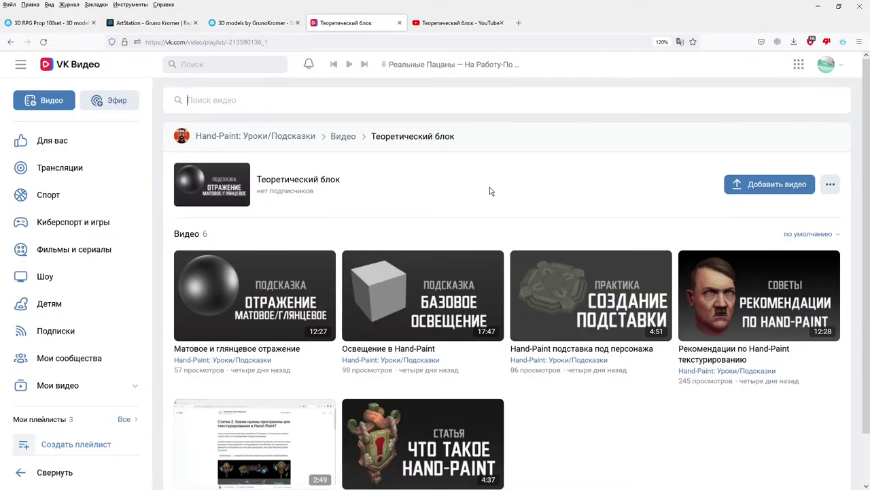
Step: Bring up the YouTube copy of the Hand-Paint tutorial playlist
left_click(475, 27)
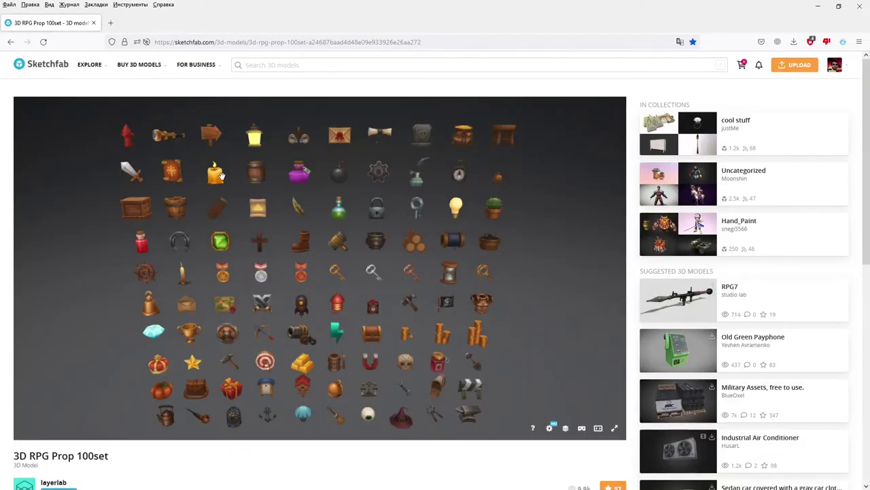
Step: Center the Sketchfab viewer on the candle, zoom and orbit in, and open the Model Inspector
double_click(213, 177)
scroll(327, 259, "up", 5)
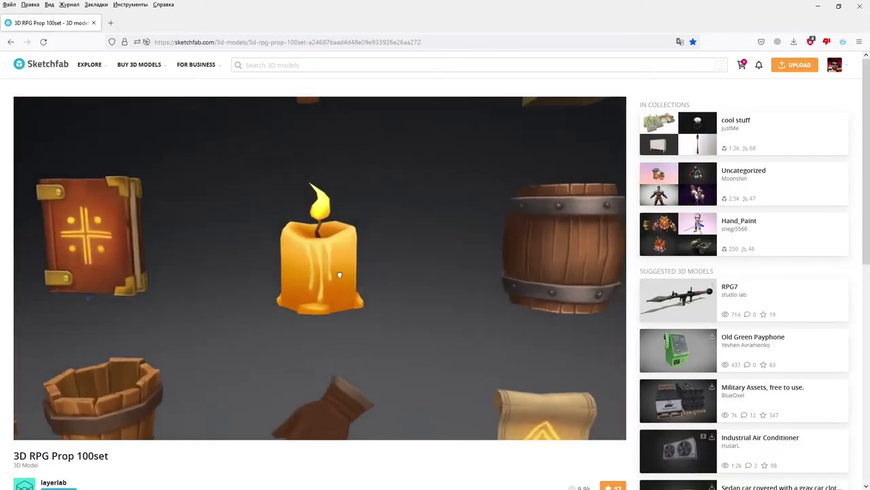
mouse_move(383, 243)
left_mouse_down()
mouse_move(265, 241)
mouse_move(388, 240)
left_mouse_up()
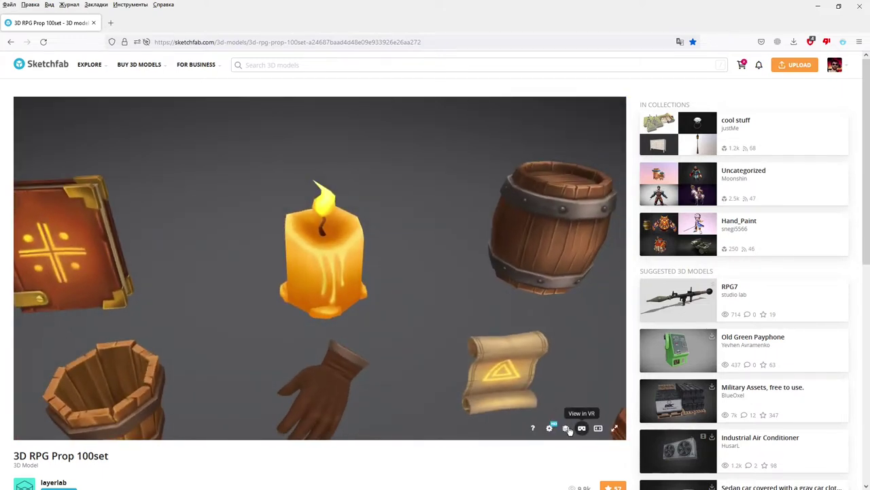
left_click(567, 428)
Step: Show the props as wireframe and orbit closely around the candle's low-poly mesh
left_click(65, 288)
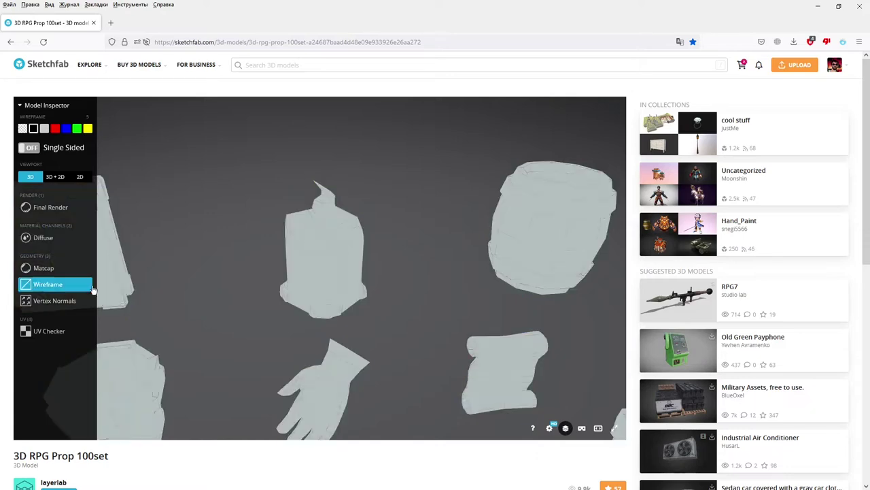
scroll(258, 266, "up", 3)
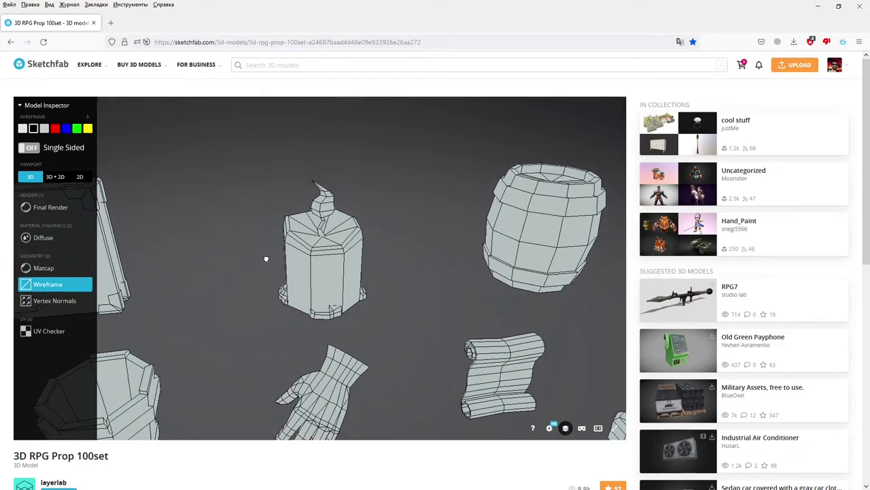
left_click_drag(346, 260, 363, 231)
scroll(366, 214, "up", 2)
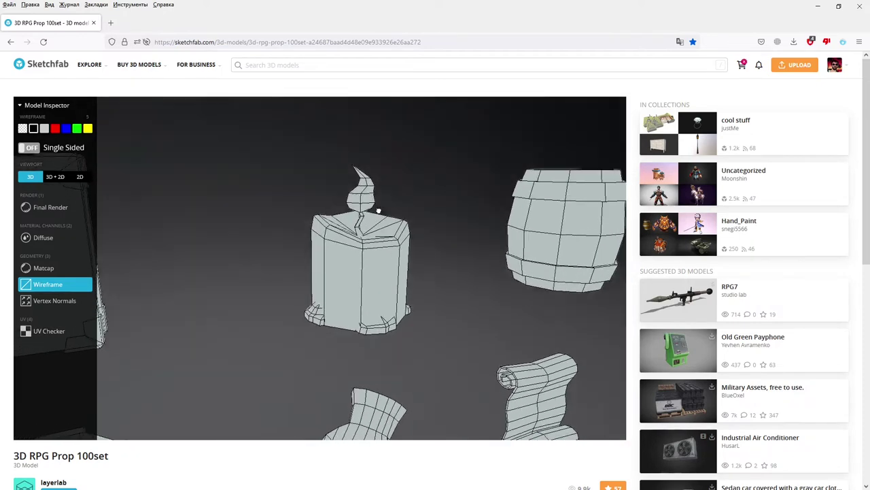
scroll(368, 214, "up", 2)
mouse_move(367, 214)
left_mouse_down()
mouse_move(428, 226)
mouse_move(303, 217)
left_mouse_up()
mouse_move(327, 145)
left_mouse_down()
mouse_move(381, 204)
mouse_move(459, 216)
mouse_move(446, 219)
mouse_move(439, 192)
mouse_move(424, 278)
mouse_move(295, 311)
mouse_move(336, 311)
mouse_move(364, 278)
mouse_move(435, 278)
mouse_move(284, 299)
mouse_move(353, 300)
mouse_move(398, 258)
mouse_move(444, 299)
mouse_move(378, 274)
mouse_move(391, 279)
mouse_move(301, 289)
mouse_move(374, 287)
mouse_move(470, 305)
mouse_move(431, 266)
mouse_move(419, 305)
mouse_move(414, 288)
left_mouse_up()
Step: Return to the textured colour view and orbit around the hand-painted candle from several sides
key("2")
mouse_move(186, 225)
left_mouse_down()
mouse_move(177, 231)
mouse_move(313, 202)
mouse_move(238, 240)
mouse_move(329, 228)
mouse_move(337, 247)
mouse_move(383, 241)
mouse_move(306, 263)
mouse_move(265, 239)
left_mouse_up()
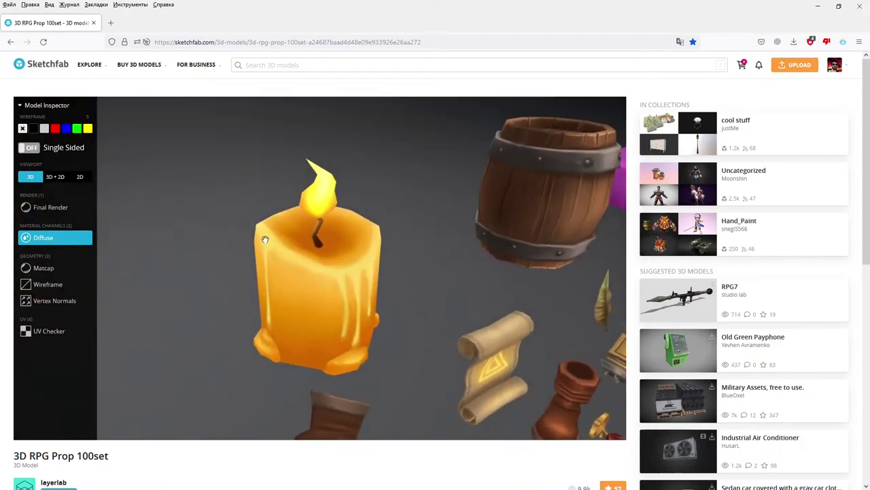
mouse_move(358, 266)
left_mouse_down()
mouse_move(330, 252)
mouse_move(357, 249)
mouse_move(342, 301)
mouse_move(259, 338)
mouse_move(374, 320)
mouse_move(291, 356)
mouse_move(374, 348)
mouse_move(323, 340)
mouse_move(310, 313)
mouse_move(340, 333)
mouse_move(366, 330)
mouse_move(404, 275)
mouse_move(387, 304)
mouse_move(390, 282)
mouse_move(415, 290)
mouse_move(544, 285)
mouse_move(355, 286)
mouse_move(503, 295)
mouse_move(531, 290)
mouse_move(337, 287)
mouse_move(388, 296)
mouse_move(370, 292)
mouse_move(421, 286)
left_mouse_up()
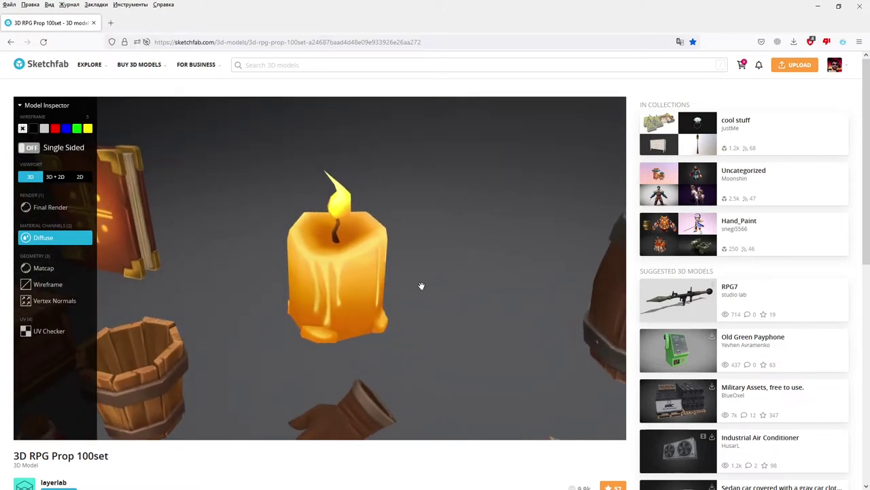
mouse_move(404, 280)
left_mouse_down()
mouse_move(443, 279)
mouse_move(443, 287)
mouse_move(378, 283)
mouse_move(435, 282)
mouse_move(437, 272)
mouse_move(429, 272)
mouse_move(438, 272)
left_mouse_up()
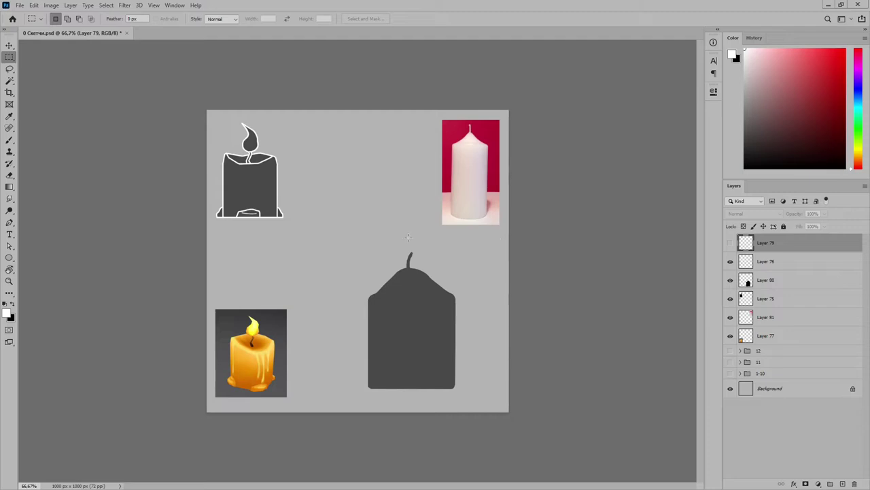
Step: Toggle Layer 79's white outline around the lower candle silhouette on and off
left_click(731, 243)
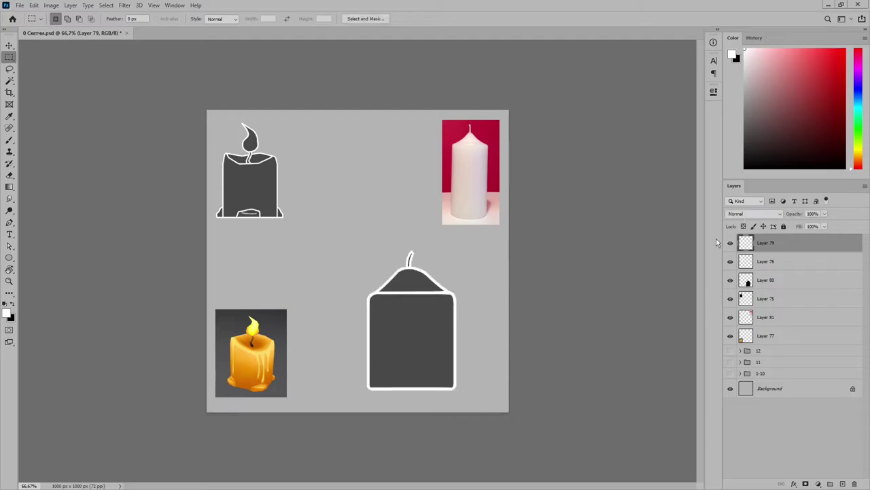
left_click(731, 243)
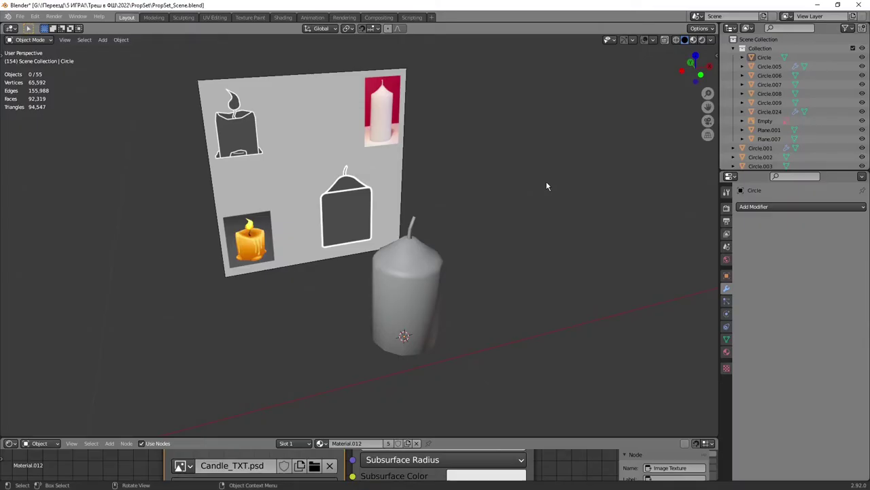
Step: Edit the candle mesh in vertex select, picking its outer rim loop and inner base ring
mouse_move(523, 215)
middle_mouse_down()
mouse_move(456, 188)
mouse_move(430, 125)
mouse_move(431, 140)
mouse_move(386, 210)
mouse_move(278, 310)
mouse_move(311, 190)
mouse_move(327, 243)
middle_mouse_up()
scroll(357, 215, "up", 3)
left_click(358, 216)
key("Tab")
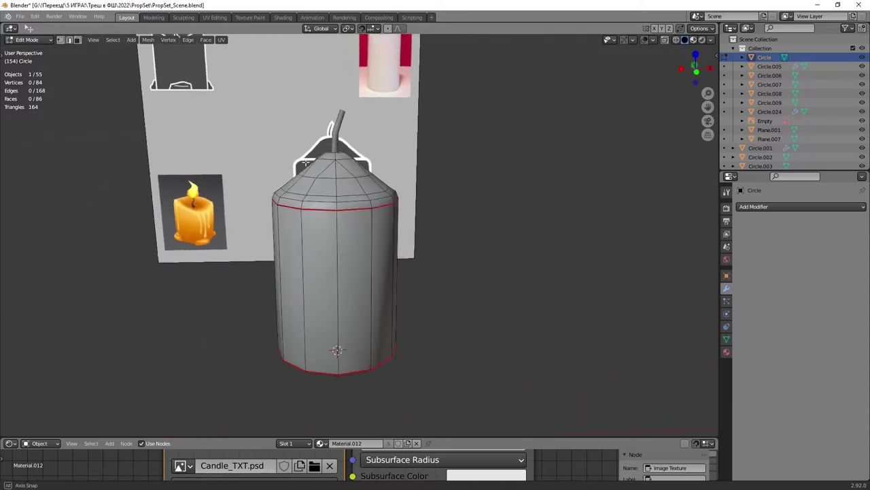
key("1")
left_click(297, 371, "alt")
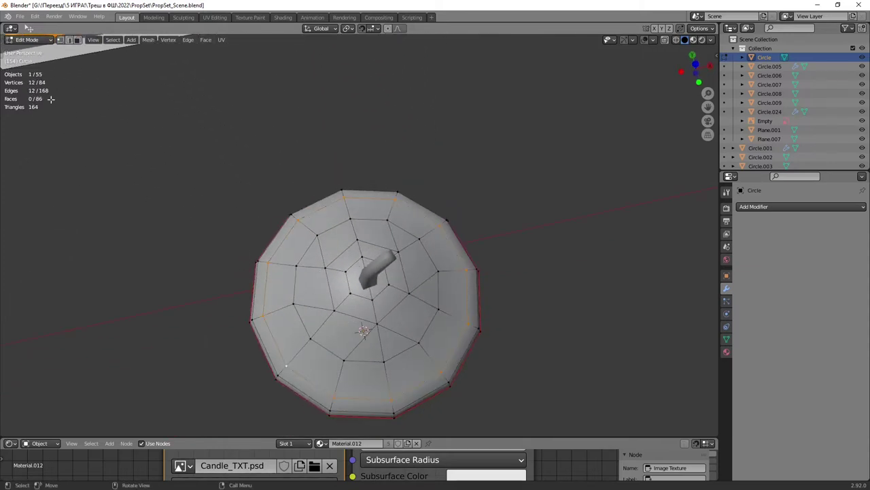
left_click(369, 277, "alt")
left_click(155, 156)
Step: Orbit around the candle, switching between Object and Edit Mode to view its top
mouse_move(155, 155)
middle_mouse_down()
mouse_move(370, 240)
mouse_move(348, 286)
middle_mouse_up()
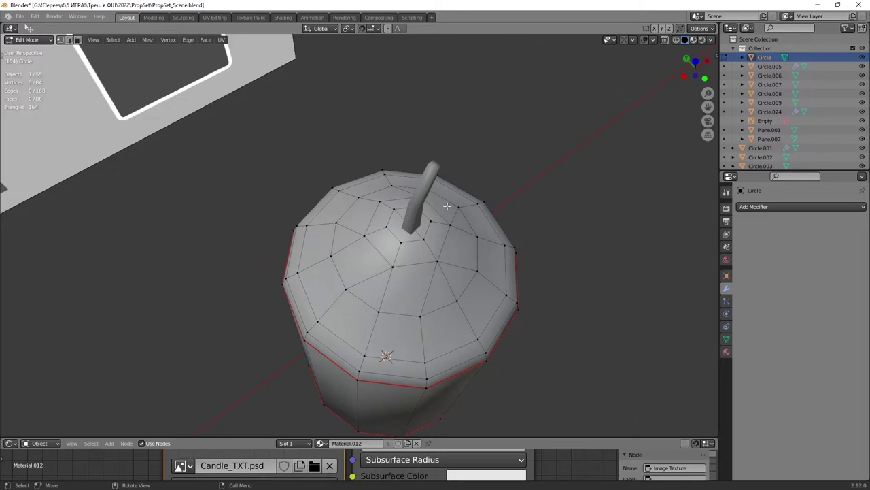
middle_click_drag(326, 216, 339, 224)
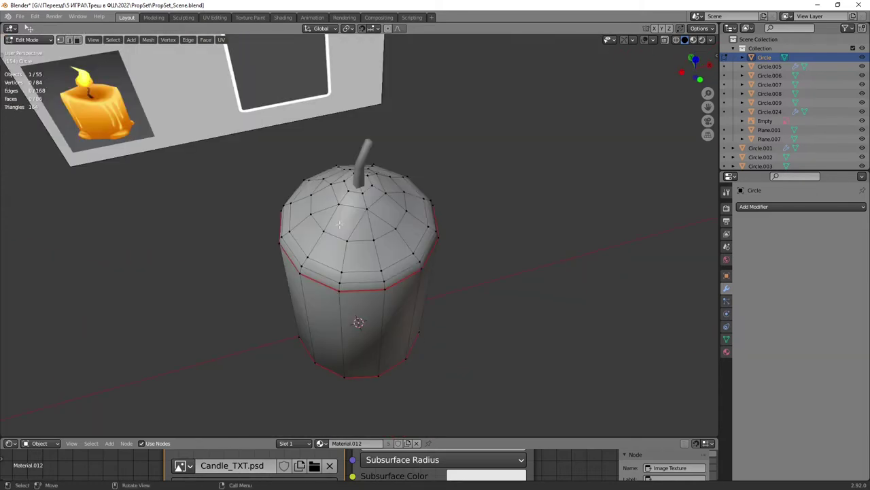
middle_click_drag(339, 225, 411, 268)
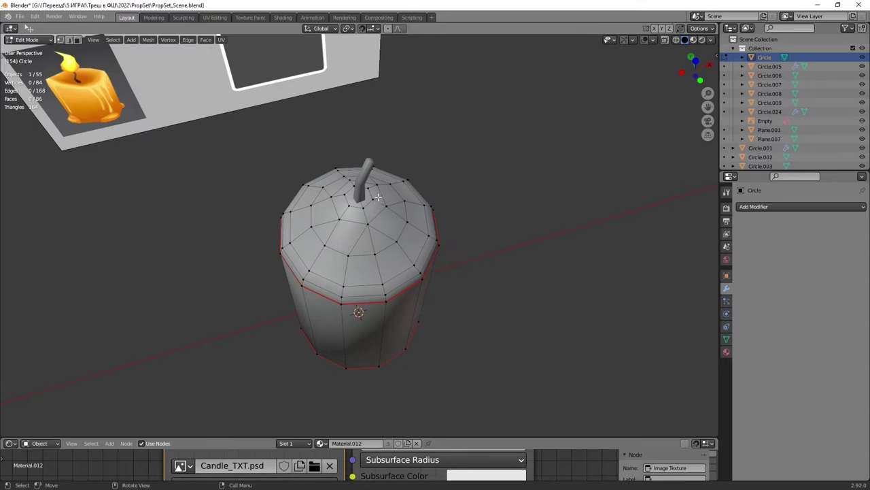
key("Tab")
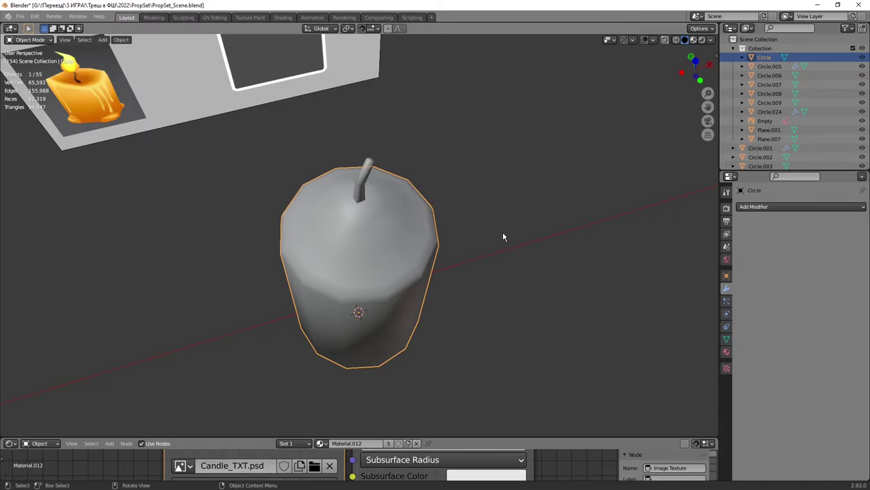
middle_click_drag(502, 232, 491, 221)
key("Tab")
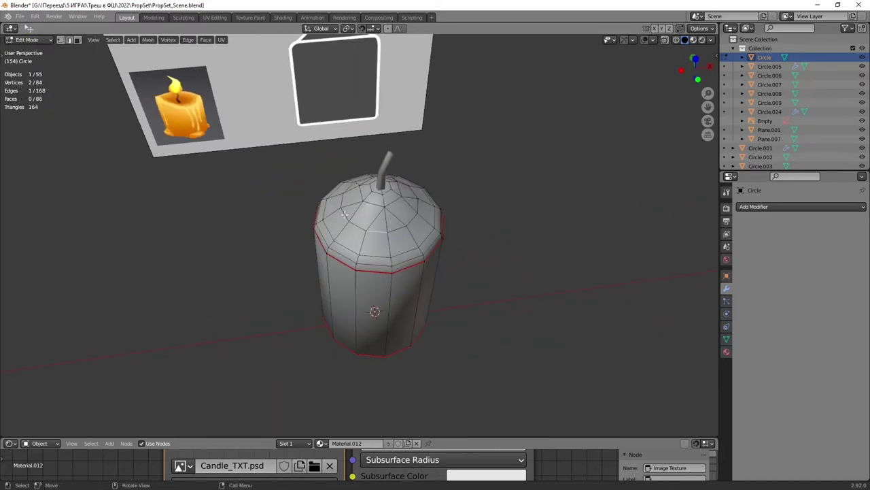
middle_click_drag(345, 215, 418, 204)
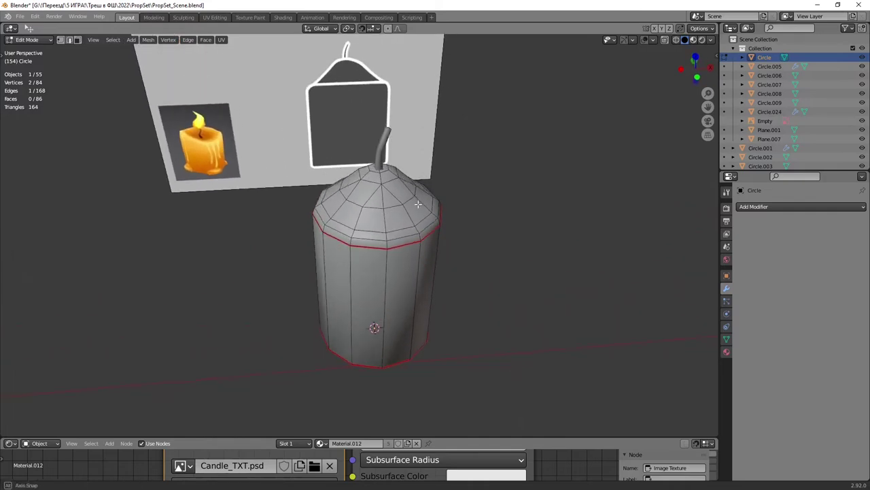
key("Tab")
mouse_move(350, 195)
middle_mouse_down()
mouse_move(352, 158)
mouse_move(411, 174)
mouse_move(345, 183)
mouse_move(430, 166)
mouse_move(401, 161)
mouse_move(214, 197)
mouse_move(229, 204)
mouse_move(317, 170)
mouse_move(288, 145)
mouse_move(277, 169)
middle_mouse_up()
Step: Select the candle's wick, enter Edit Mode and switch the view to wireframe
left_click(430, 166)
scroll(436, 165, "up", 3)
left_click(214, 197)
key("Tab")
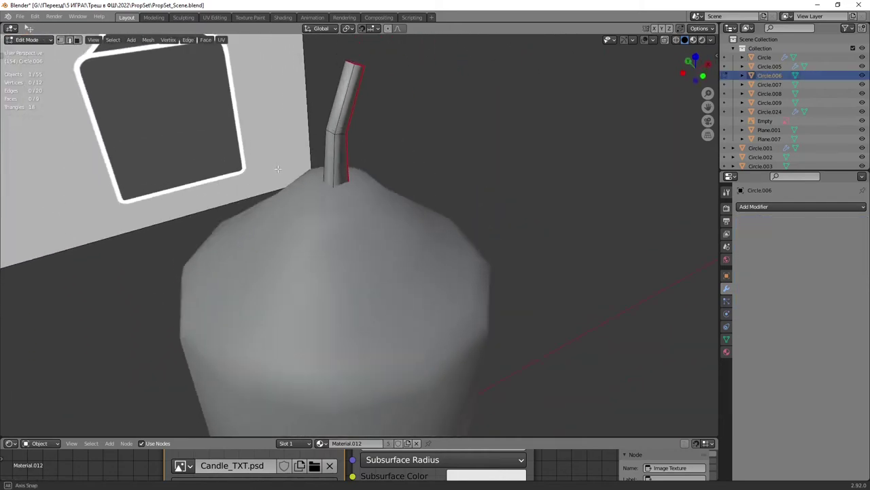
key("shift+z")
Step: Restore solid shading and switch to the UV Editing workspace
key("z")
left_click(521, 233)
key("ctrl+Page_Down")
key("ctrl+Page_Down")
key("ctrl+Page_Down")
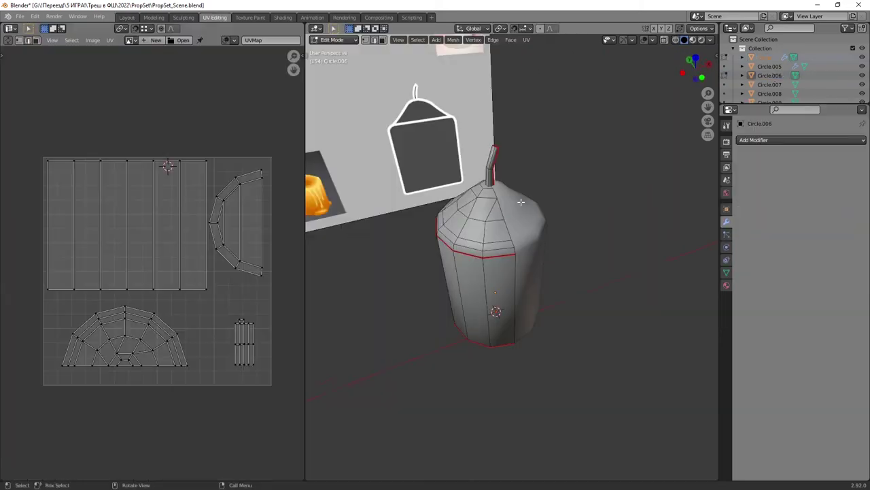
mouse_move(521, 200)
middle_mouse_down()
mouse_move(500, 240)
mouse_move(501, 101)
mouse_move(500, 197)
middle_mouse_up()
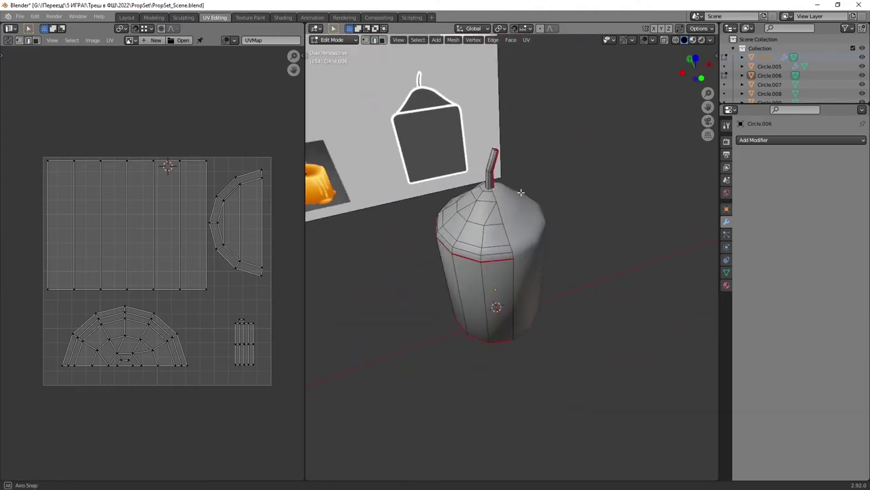
Step: Highlight the candle's side, cap and top UV islands with Select Linked in face mode, then return to Layout
key("3")
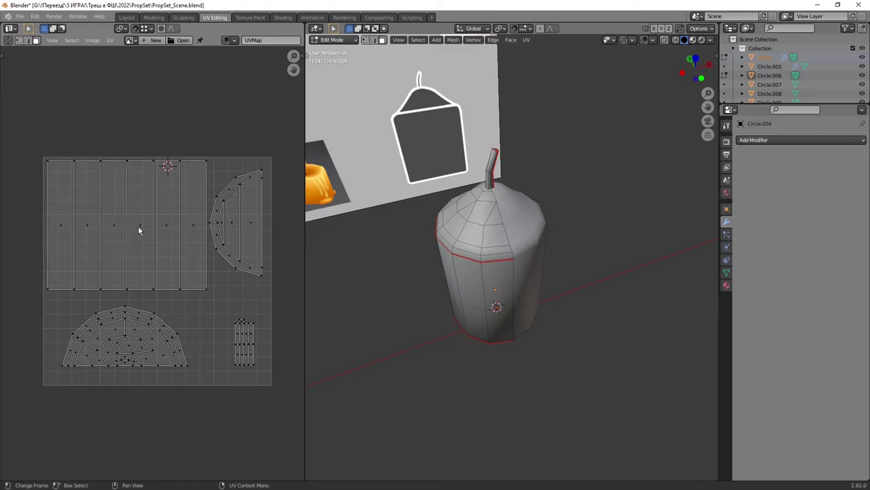
key("l")
mouse_move(490, 231)
middle_mouse_down()
mouse_move(505, 221)
mouse_move(467, 299)
middle_mouse_up()
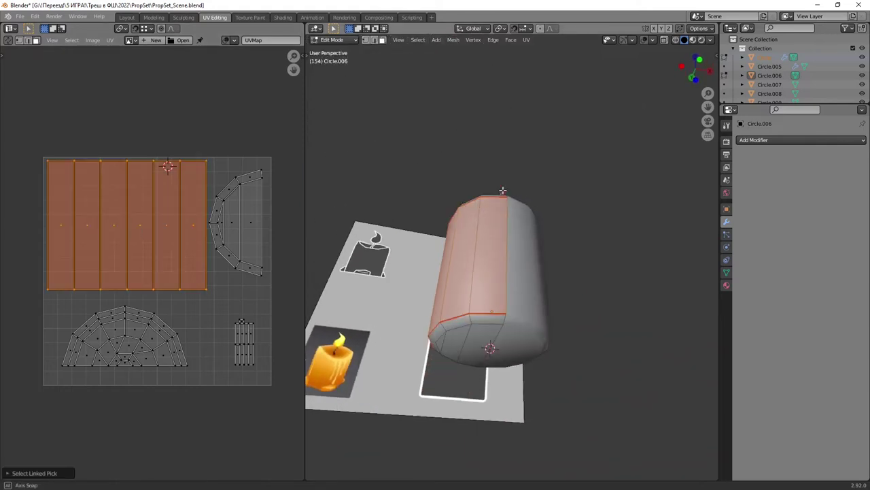
left_click(467, 299)
key("ctrl+l")
mouse_move(603, 278)
middle_mouse_down()
mouse_move(592, 350)
mouse_move(493, 231)
middle_mouse_up()
key("l")
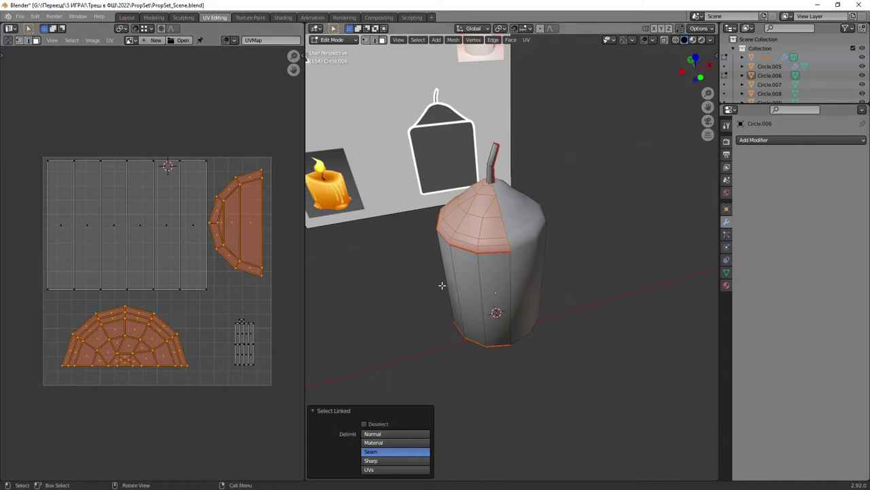
mouse_move(454, 263)
middle_mouse_down()
mouse_move(459, 214)
mouse_move(465, 259)
middle_mouse_up()
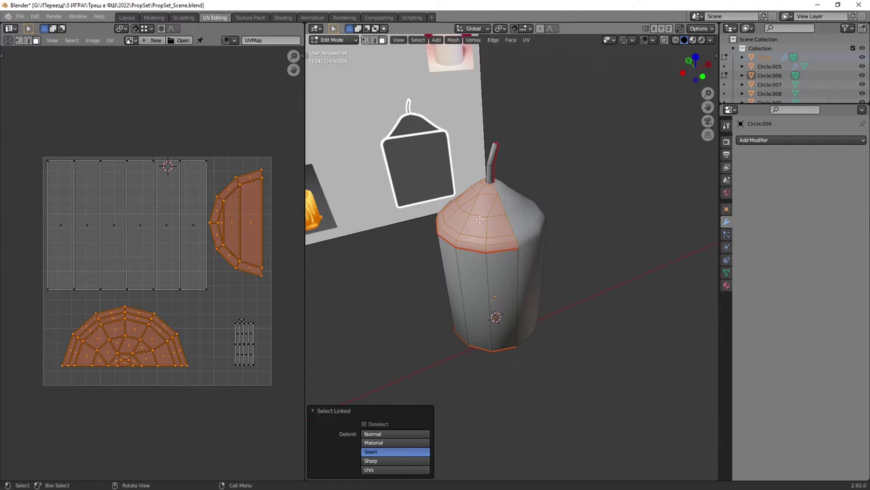
key("ctrl+Page_Up")
key("ctrl+Page_Up")
key("ctrl+Page_Up")
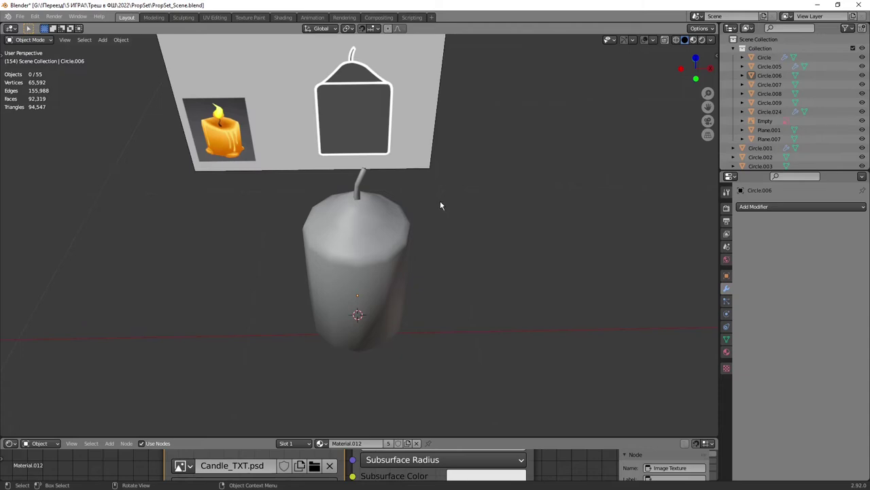
Step: Exit the isolated view and orbit around the candle among the scooter and other props
key("ctrl+z")
mouse_move(410, 227)
middle_mouse_down()
mouse_move(507, 221)
mouse_move(439, 230)
mouse_move(536, 230)
mouse_move(455, 235)
mouse_move(499, 233)
mouse_move(470, 209)
mouse_move(497, 211)
mouse_move(225, 202)
mouse_move(277, 206)
mouse_move(247, 202)
mouse_move(264, 210)
mouse_move(286, 195)
mouse_move(284, 212)
mouse_move(276, 211)
mouse_move(290, 210)
middle_mouse_up()
scroll(489, 227, "up", 3)
scroll(246, 203, "down", 2)
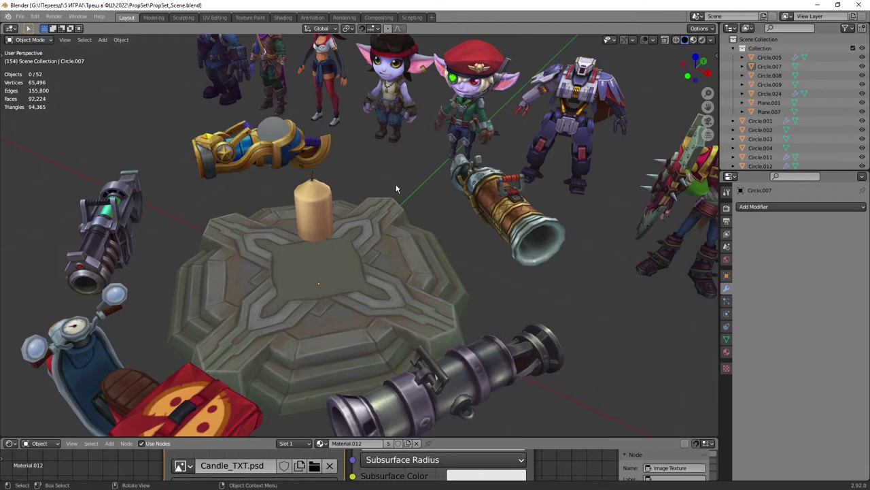
mouse_move(397, 189)
middle_mouse_down()
mouse_move(380, 189)
mouse_move(435, 187)
middle_mouse_up()
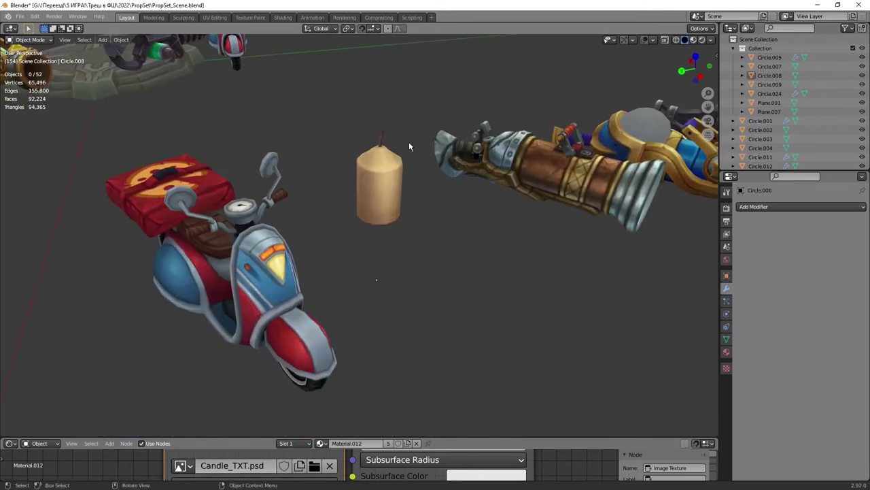
mouse_move(410, 146)
middle_mouse_down()
mouse_move(365, 165)
mouse_move(471, 161)
mouse_move(394, 162)
middle_mouse_up()
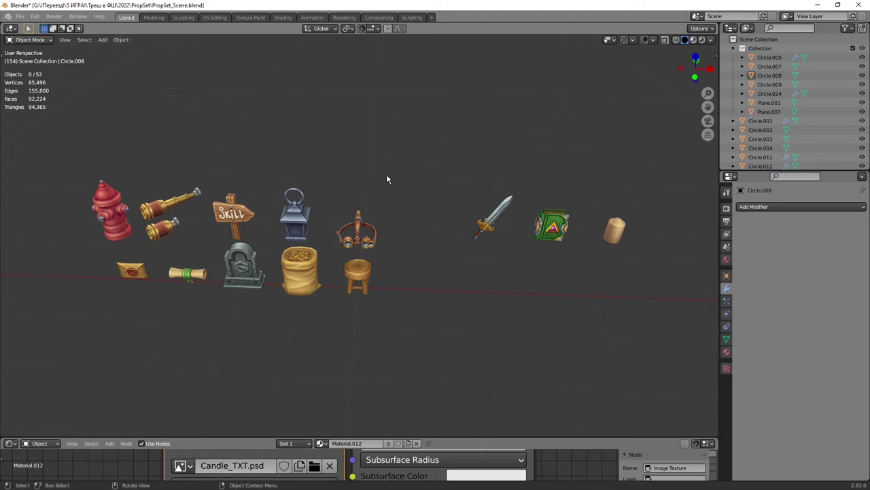
middle_click_drag(386, 180, 341, 173)
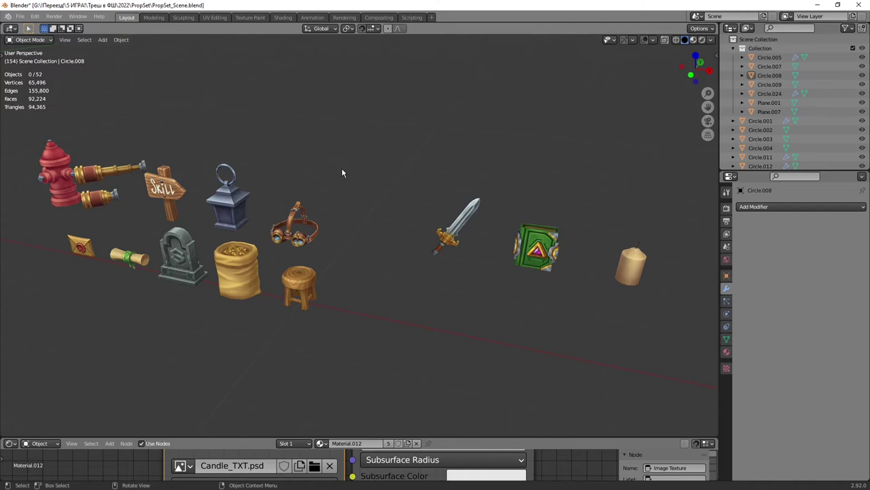
mouse_move(341, 173)
middle_mouse_down()
mouse_move(472, 186)
mouse_move(404, 162)
mouse_move(289, 175)
mouse_move(471, 179)
mouse_move(509, 196)
mouse_move(503, 217)
middle_mouse_up()
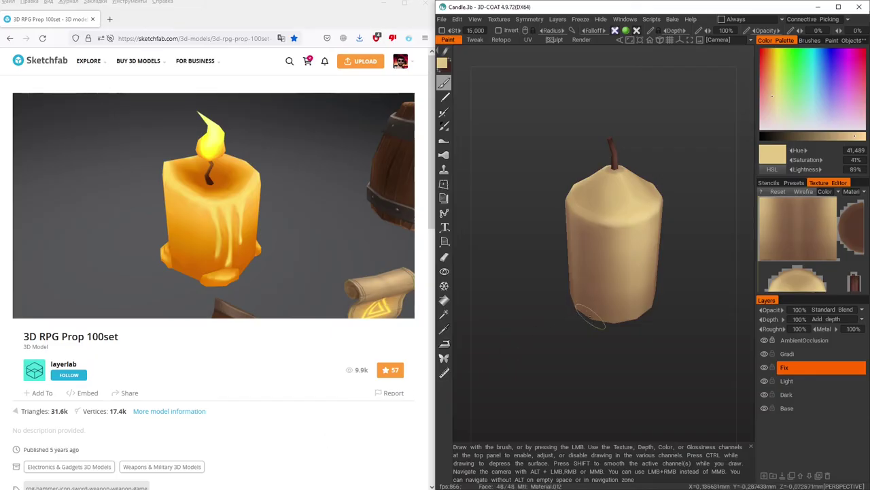
Step: Orbit the 3D-Coat candle and the Sketchfab reference candle to compare them
mouse_move(592, 348)
left_mouse_down("alt")
mouse_move(662, 340)
mouse_move(656, 366)
mouse_move(549, 311)
mouse_move(666, 314)
mouse_move(686, 334)
mouse_move(665, 320)
mouse_move(558, 311)
mouse_move(670, 317)
mouse_move(630, 321)
left_mouse_up("alt")
mouse_move(282, 259)
left_mouse_down()
mouse_move(354, 259)
mouse_move(192, 261)
mouse_move(288, 258)
left_mouse_up()
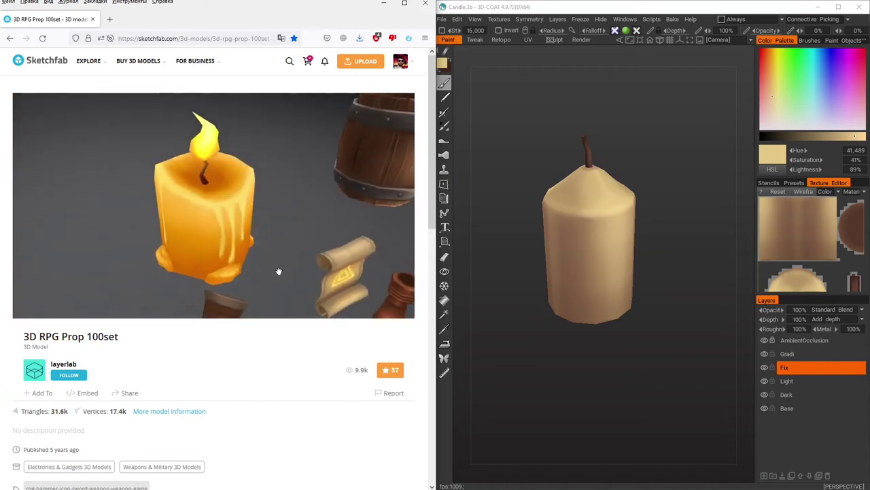
mouse_move(652, 353)
left_mouse_down("alt")
mouse_move(634, 350)
mouse_move(623, 242)
left_mouse_up("alt")
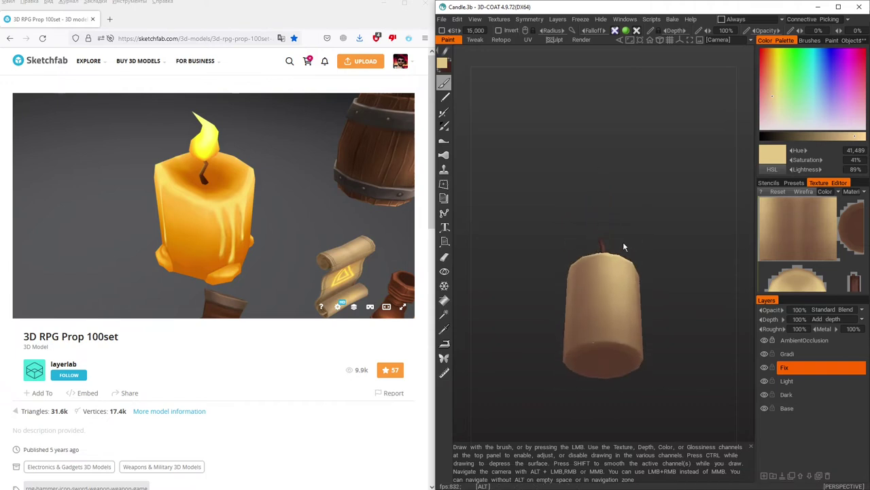
left_click_drag(286, 266, 279, 254)
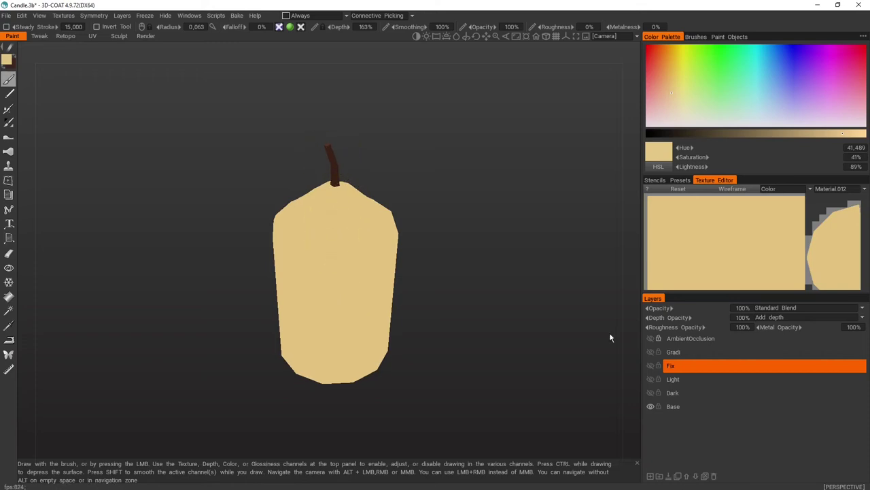
Step: Show the AmbientOcclusion layer and orbit around the candle
left_click(650, 338)
mouse_move(475, 297)
left_mouse_down("alt")
mouse_move(474, 184)
mouse_move(472, 334)
mouse_move(506, 208)
left_mouse_up("alt")
scroll(490, 224, "down", 2)
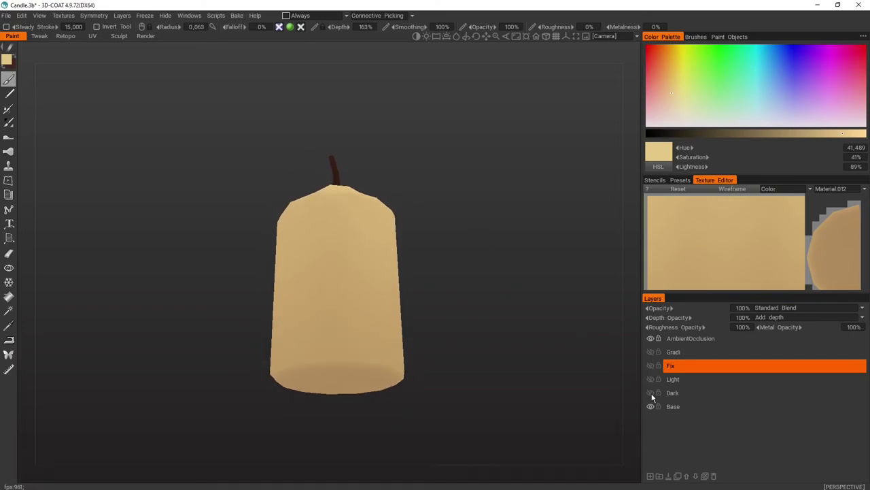
Step: Turn on the Dark layer and toggle it to compare its shading
left_click(651, 393)
mouse_move(486, 291)
left_mouse_down("alt")
mouse_move(469, 350)
mouse_move(516, 367)
mouse_move(625, 342)
mouse_move(557, 346)
left_mouse_up("alt")
left_click(650, 392)
left_click(651, 393)
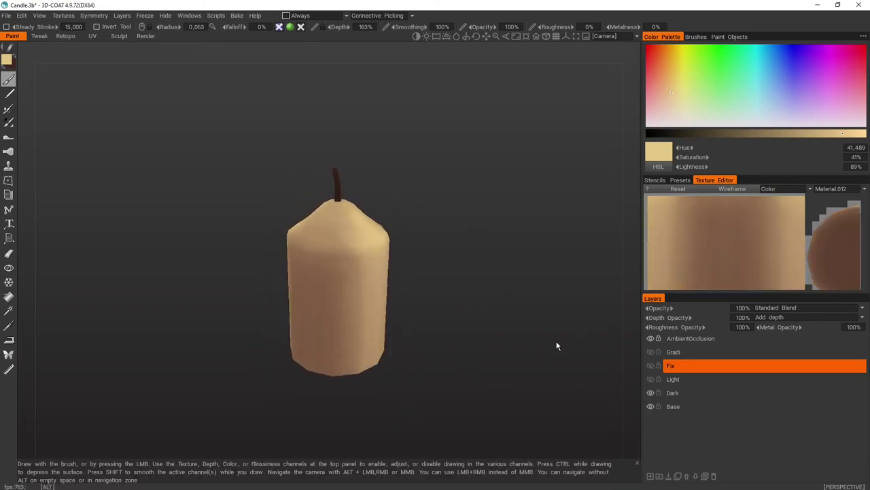
scroll(721, 224, "down", 3)
scroll(722, 217, "up", 1)
scroll(707, 206, "down", 1)
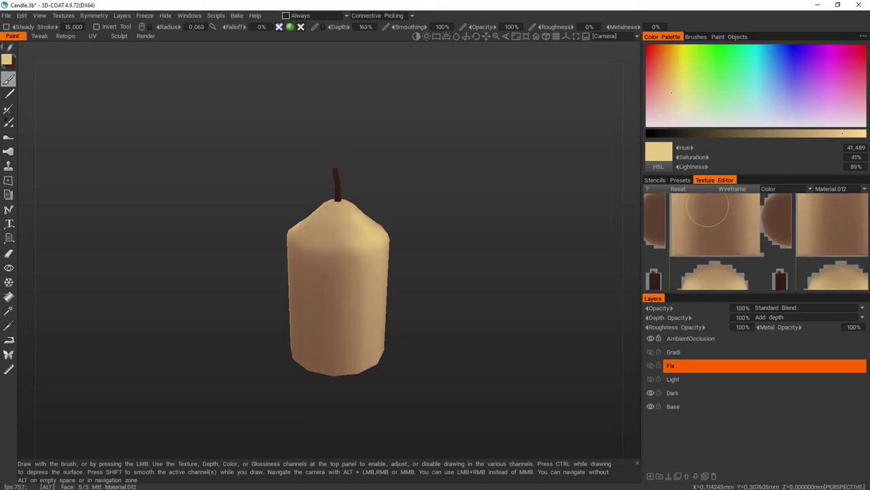
scroll(694, 219, "down", 1)
scroll(690, 207, "down", 1)
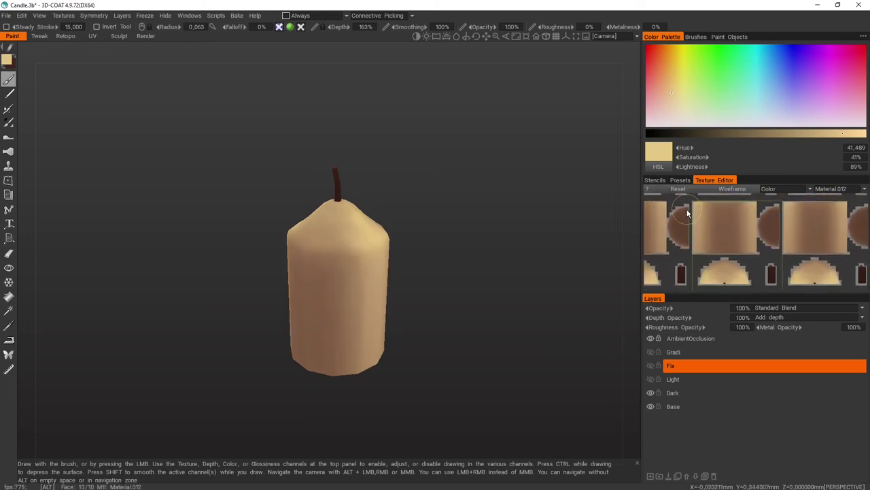
Step: Toggle the Dark layer repeatedly from several angles to judge the shading
left_click(651, 392)
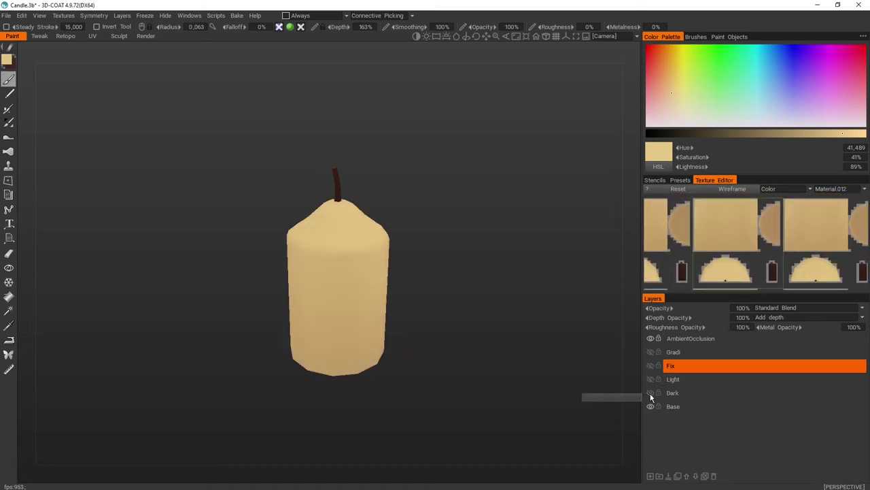
left_click(650, 393)
left_click(648, 392)
left_click(648, 393)
mouse_move(535, 315)
left_mouse_down("alt")
mouse_move(426, 311)
mouse_move(378, 324)
mouse_move(385, 264)
mouse_move(403, 347)
left_mouse_up("alt")
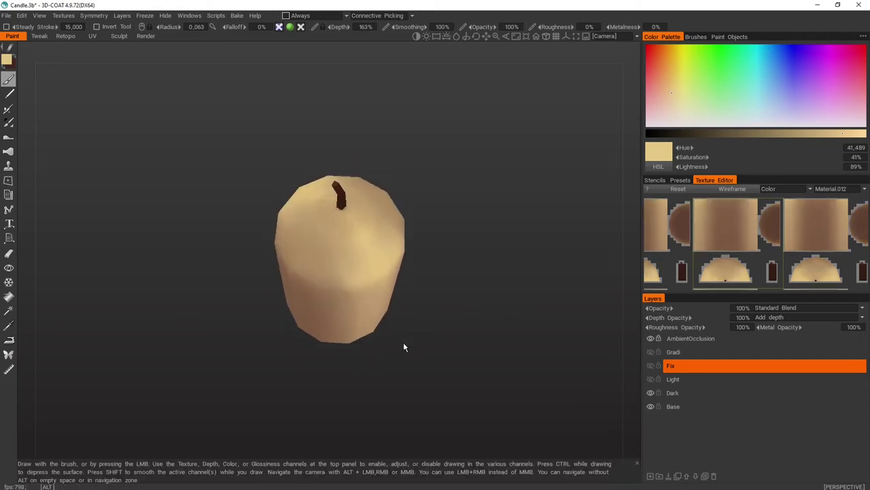
left_click(650, 393)
left_click(650, 393)
left_click(651, 393)
Step: Check the Dark shading from below, then make the Light layer visible
left_click(650, 393)
mouse_move(551, 408)
left_mouse_down("alt")
mouse_move(513, 334)
mouse_move(462, 330)
mouse_move(503, 197)
left_mouse_up("alt")
left_click(650, 393)
left_click(650, 393)
left_click_drag(542, 340, 533, 428, "alt")
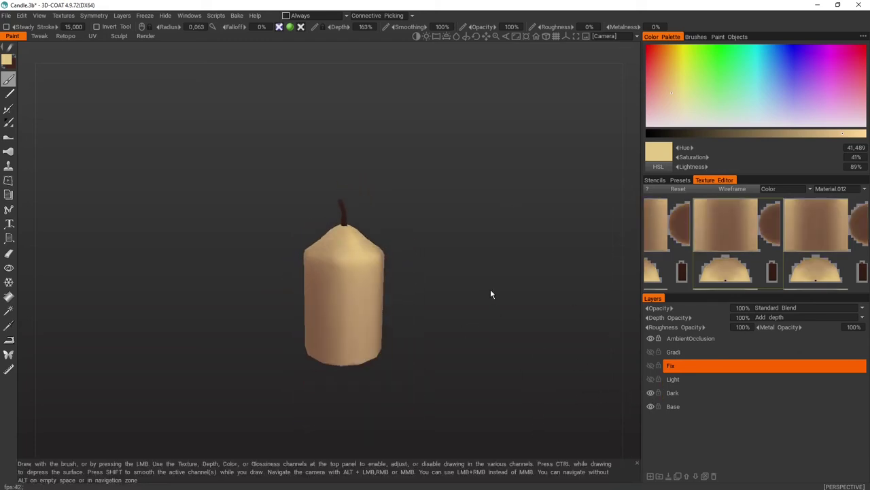
left_click(651, 378)
mouse_move(627, 373)
left_mouse_down("alt")
mouse_move(476, 321)
mouse_move(462, 281)
mouse_move(503, 254)
left_mouse_up("alt")
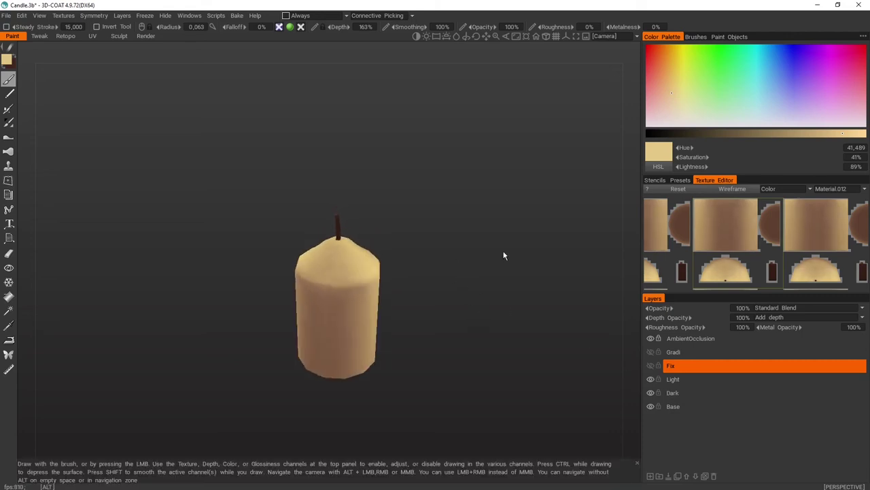
Step: Toggle the Light layer on and off to compare the highlights
left_click(650, 379)
left_click(650, 380)
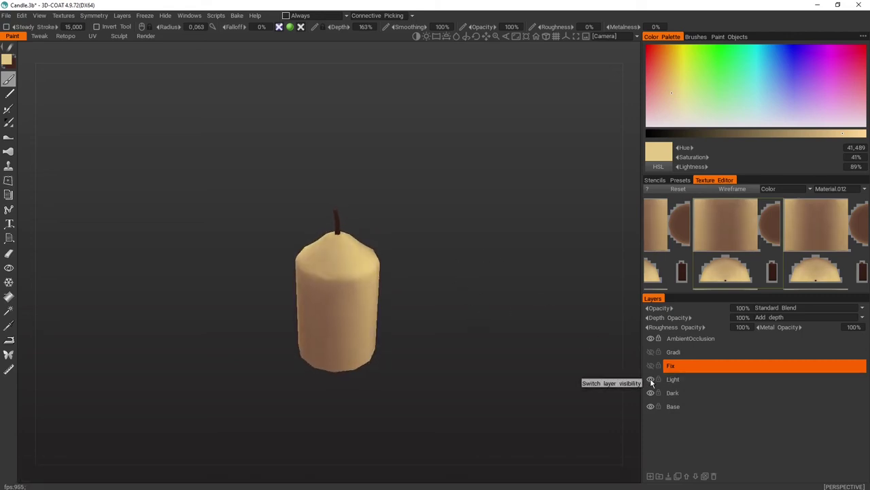
left_click(651, 379)
left_click(650, 380)
left_click(651, 379)
left_click(651, 379)
left_click_drag(571, 373, 522, 363, "alt")
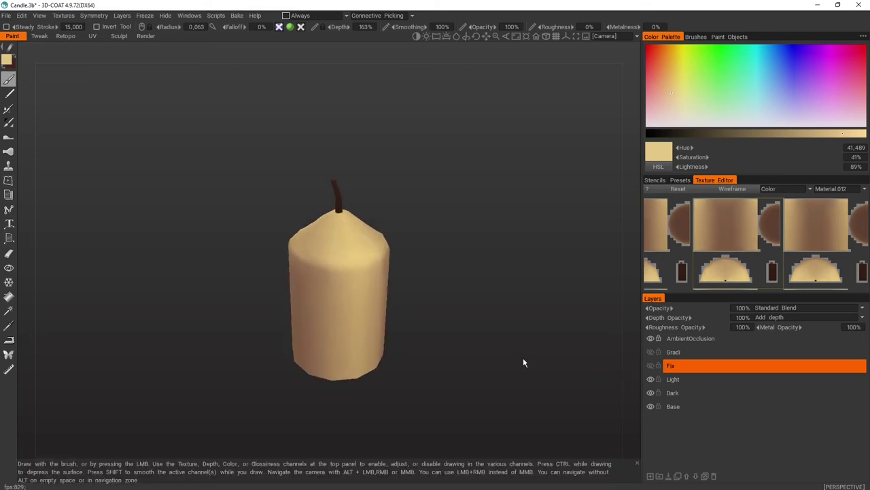
Step: Show the Fix layer and compare its touch-ups on the candle's top
left_click(651, 369)
mouse_move(569, 352)
left_mouse_down("alt")
mouse_move(499, 343)
mouse_move(604, 351)
left_mouse_up("alt")
scroll(483, 288, "up", 2)
scroll(479, 299, "up", 2)
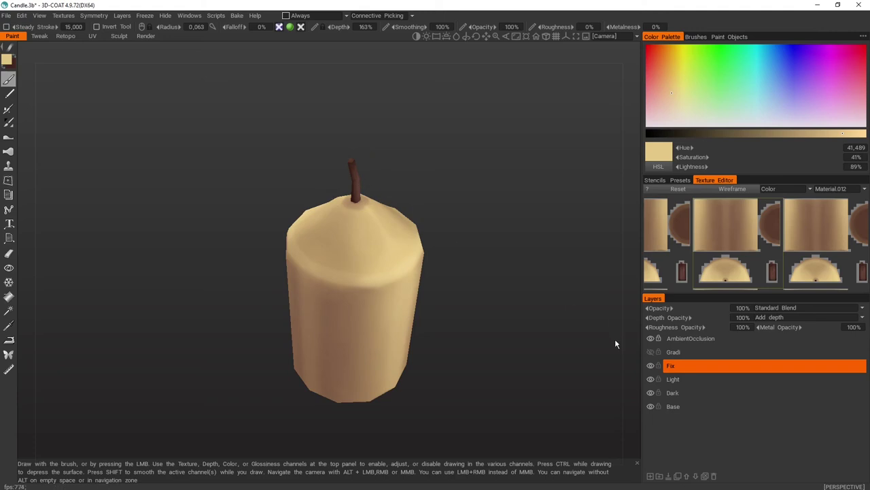
left_click_drag(599, 340, 507, 310, "alt")
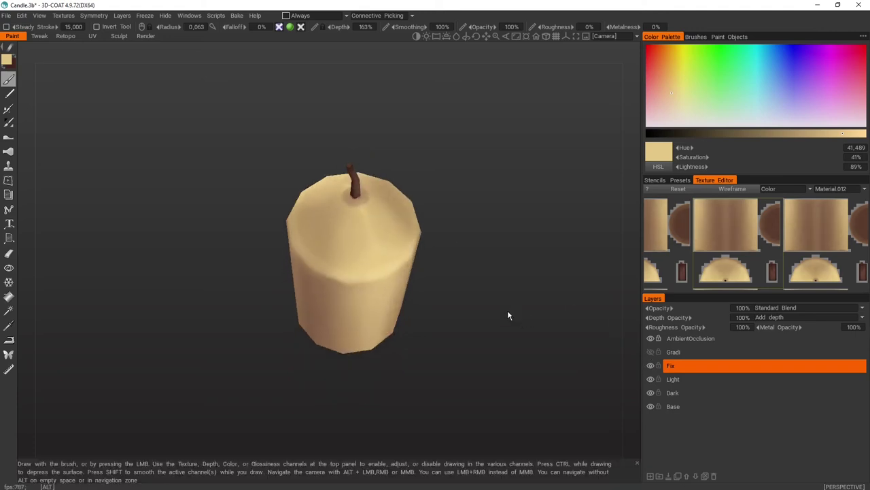
left_click(680, 365)
left_click(652, 366)
left_click(652, 366)
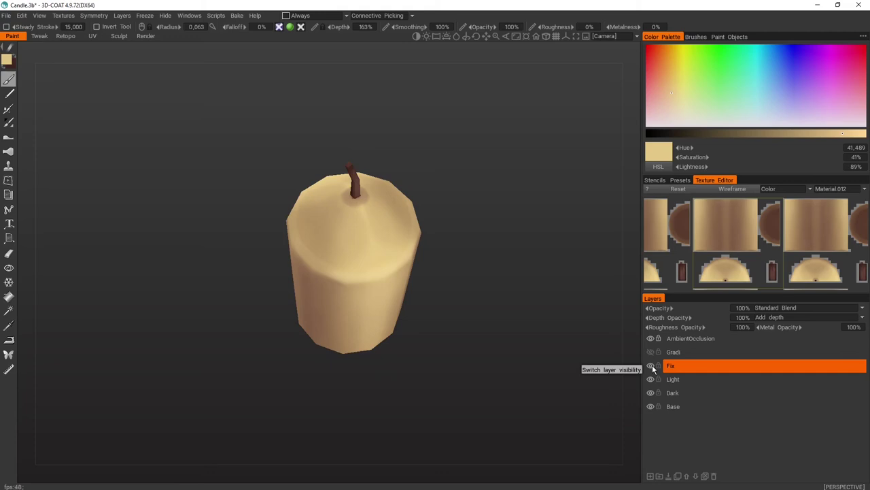
Step: Toggle the Fix layer repeatedly from side angles to compare its touch-ups
left_click(652, 366)
left_click(651, 366)
left_click(652, 366)
left_click(651, 366)
left_click_drag(476, 306, 372, 267, "alt")
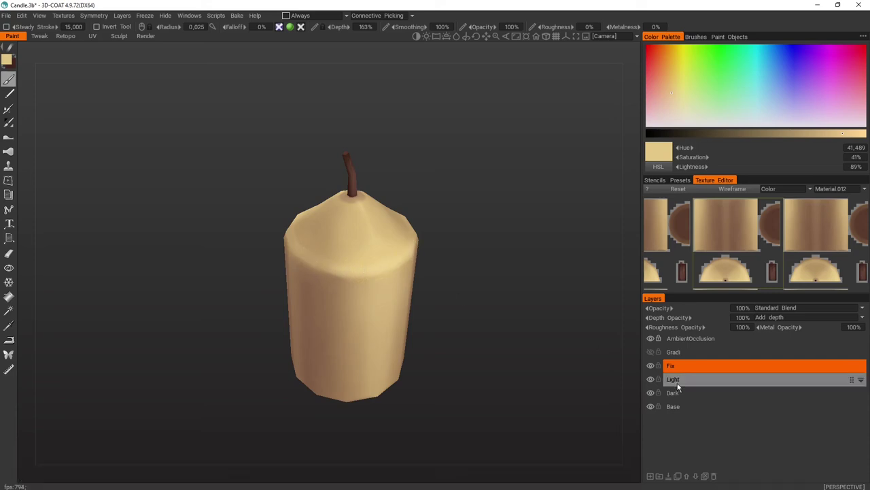
left_click(651, 366)
left_click(652, 366)
left_click(651, 366)
left_click(652, 366)
mouse_move(598, 347)
left_mouse_down("alt")
mouse_move(555, 344)
mouse_move(460, 301)
left_mouse_up("alt")
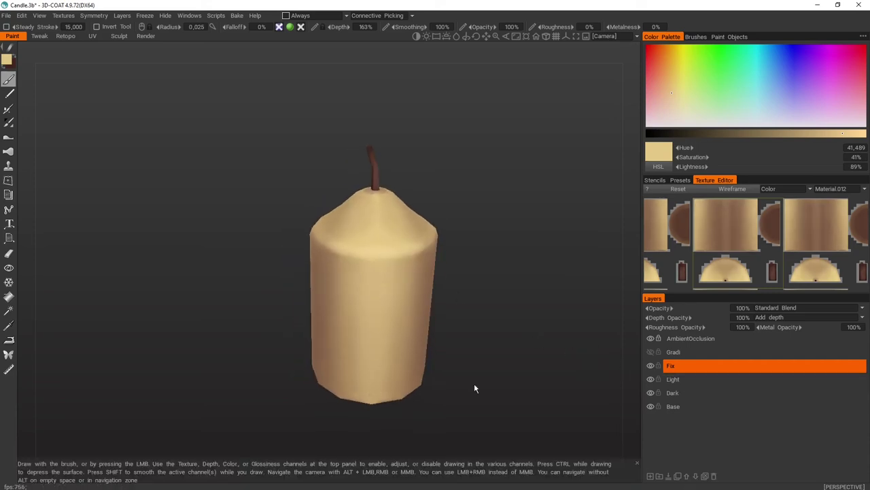
left_click(650, 367)
left_click(651, 367)
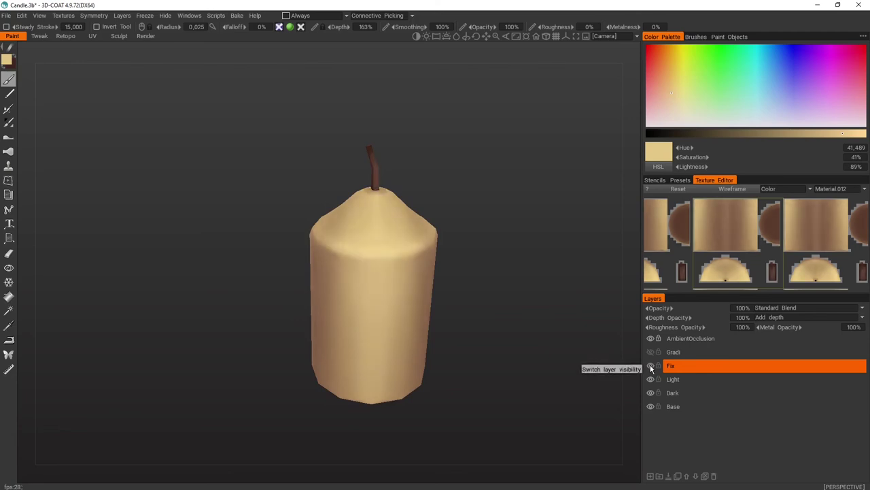
Step: Check the Fix layer on the bottom cap, then switch on the Gradi layer
mouse_move(493, 359)
left_mouse_down("alt")
mouse_move(568, 352)
mouse_move(558, 357)
mouse_move(663, 373)
left_mouse_up("alt")
left_click(651, 367)
left_click(651, 367)
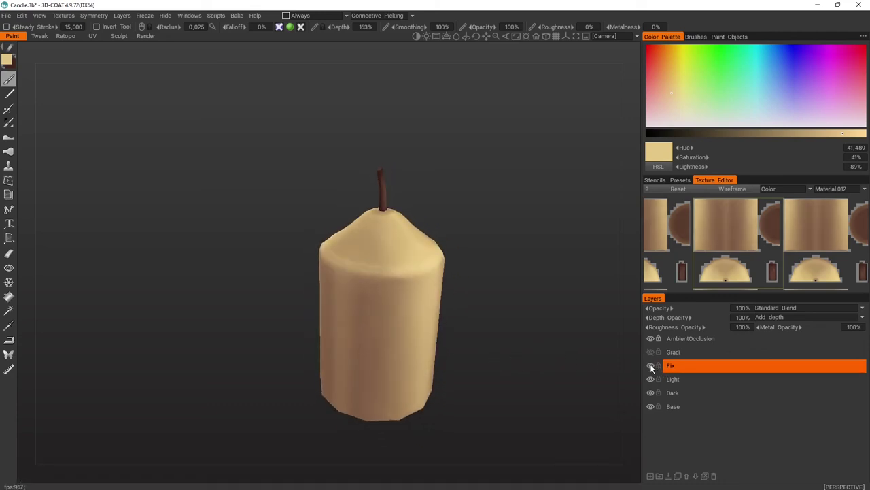
left_click(652, 368)
mouse_move(592, 292)
left_mouse_down("alt")
mouse_move(570, 258)
mouse_move(598, 326)
left_mouse_up("alt")
left_click(652, 368)
left_click(652, 368)
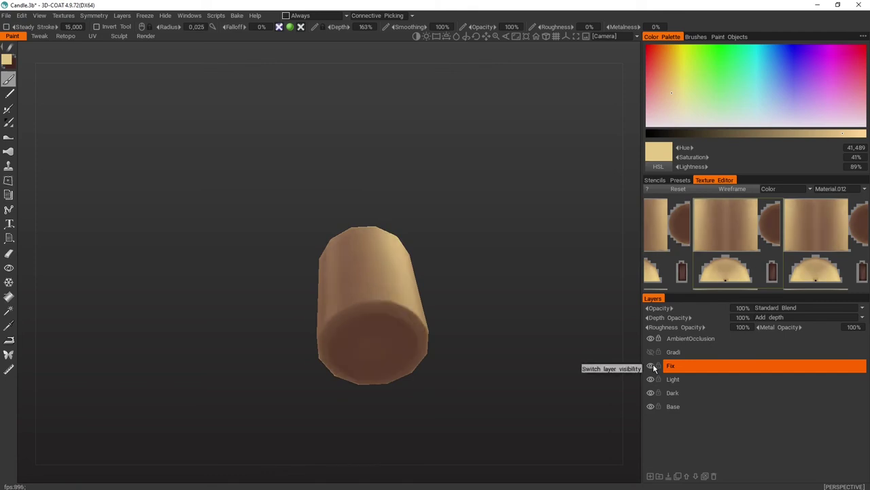
left_click(652, 367)
left_click(652, 367)
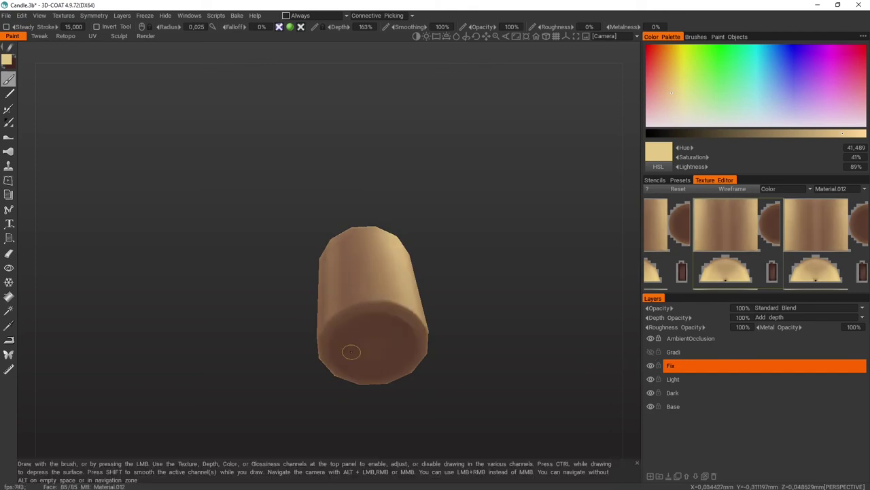
mouse_move(393, 314)
left_mouse_down("alt")
mouse_move(452, 301)
mouse_move(477, 317)
mouse_move(472, 293)
mouse_move(542, 293)
left_mouse_up("alt")
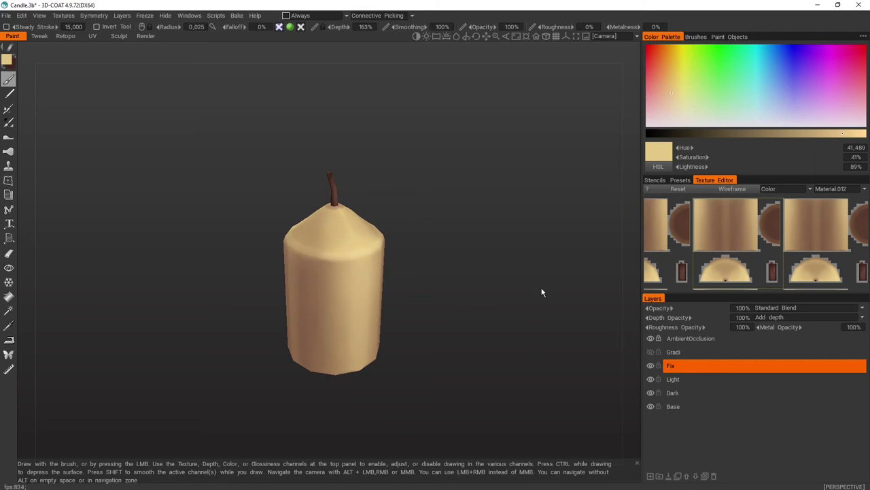
left_click(650, 351)
left_click_drag(496, 333, 530, 323, "alt")
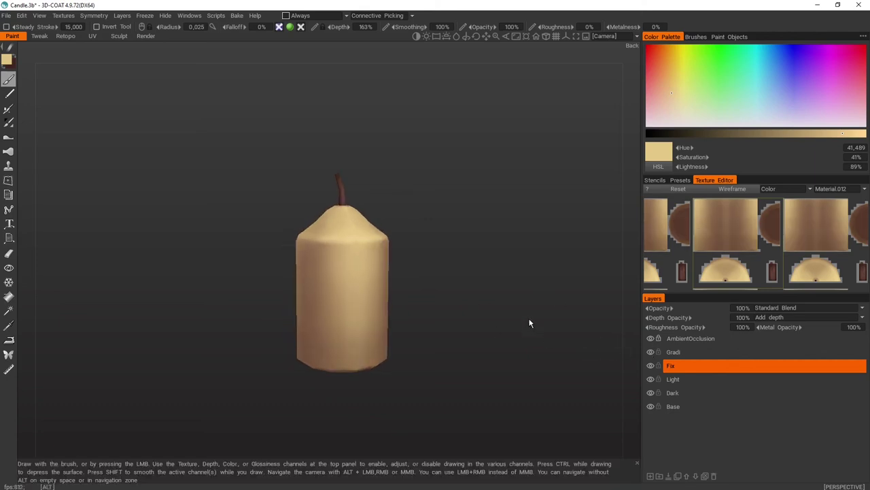
right_click_drag(530, 323, 512, 299, "alt")
left_click_drag(512, 300, 500, 285, "alt")
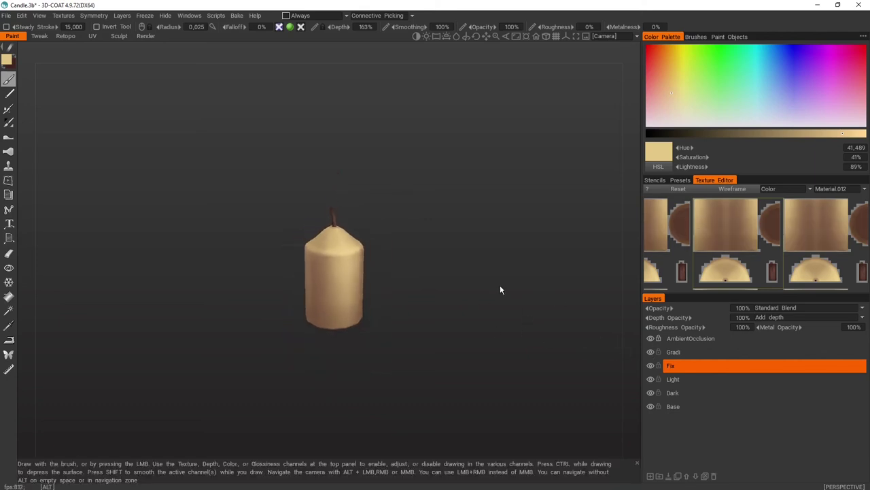
left_click(650, 351)
left_click(650, 352)
left_click(650, 352)
left_click(650, 352)
left_click(650, 352)
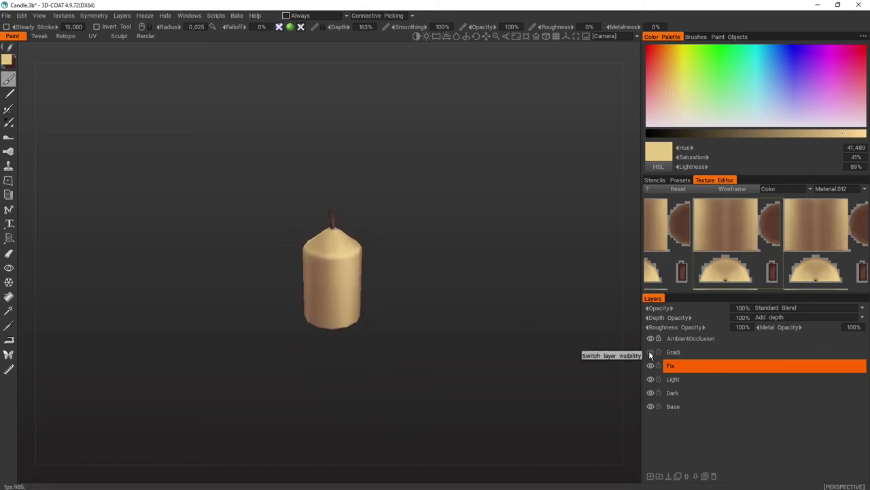
left_click(650, 351)
left_click(650, 351)
left_click(650, 352)
left_click(650, 352)
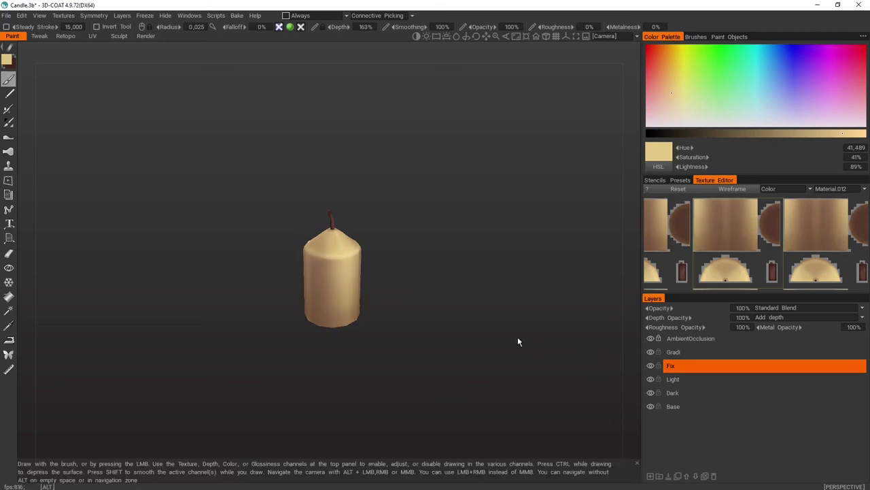
right_click_drag(517, 337, 517, 316, "alt")
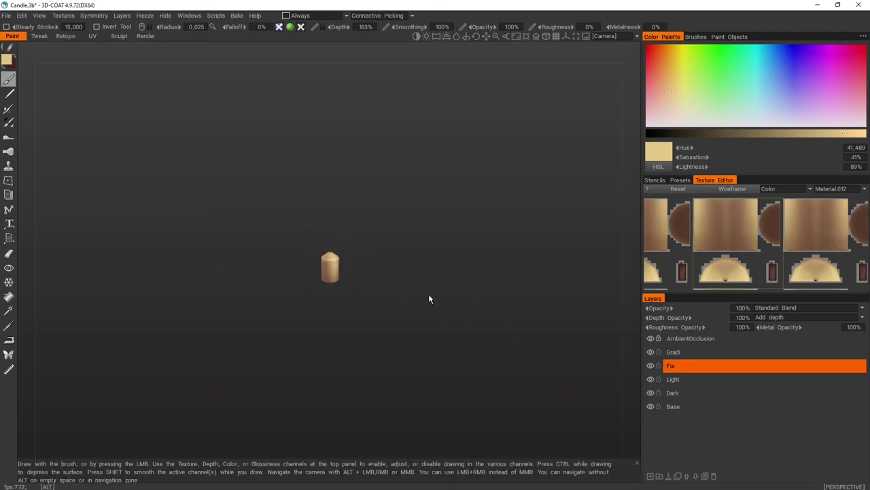
left_click(650, 351)
left_click(650, 351)
left_click(650, 352)
left_click(650, 352)
left_click(650, 352)
left_click(650, 352)
left_click(650, 352)
scroll(481, 274, "up", 5)
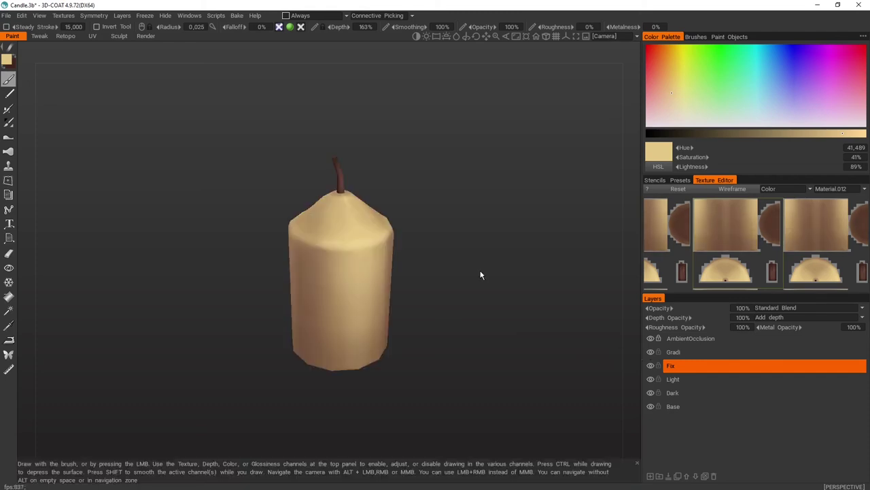